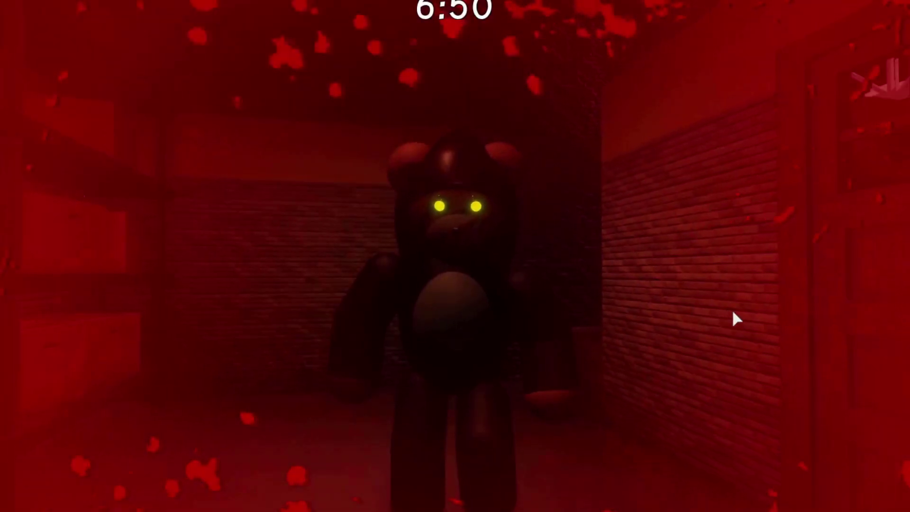
Back away from the glowing-eyed bear through the dark corridor into the bee shop
key(s)
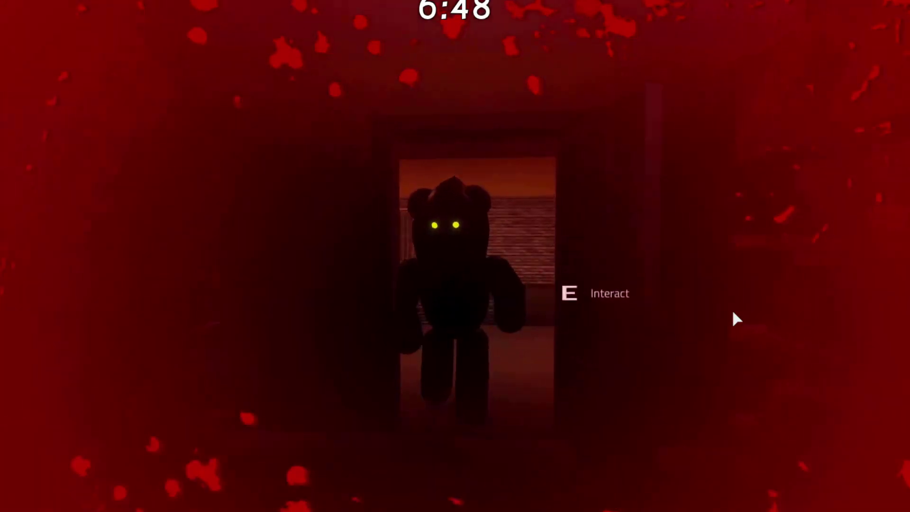
key(s)
right_drag(828, 365, 826, 359)
Keep retreating from the bear, then switch the grey block to the Scale tool with Ctrl+3
key(s)
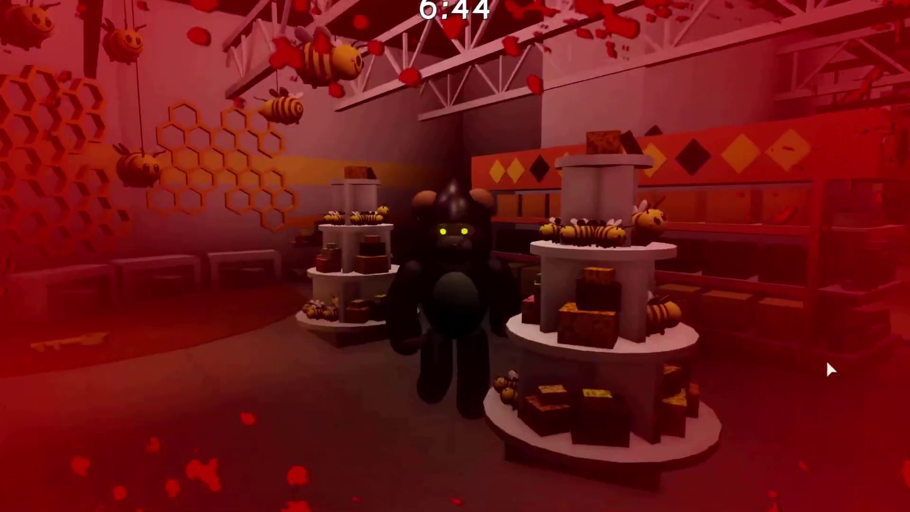
key(s)
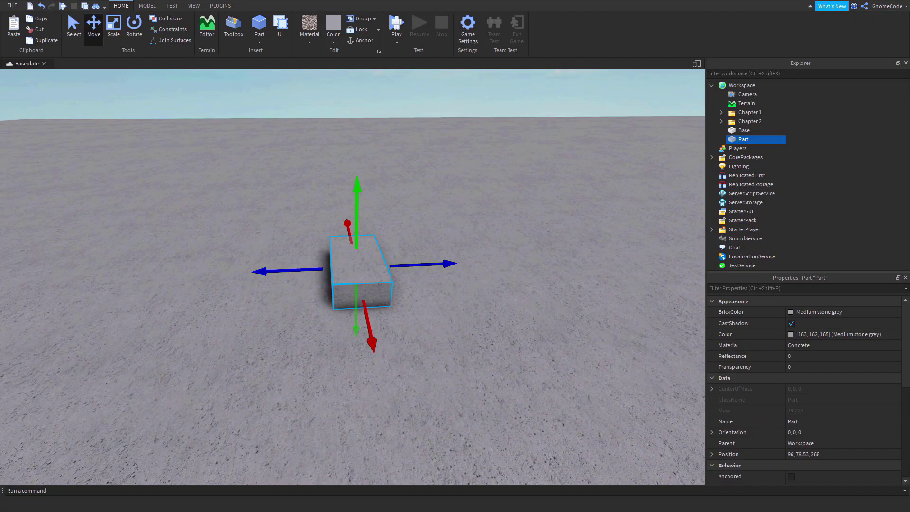
key(ctrl+3)
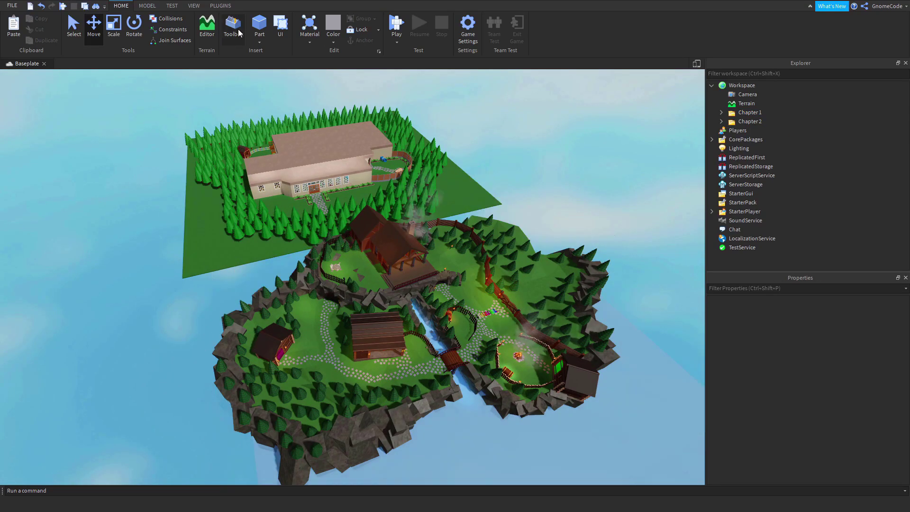
Set the new part's Size to 300, 1, 300, then deselect the Base slab
click(818, 411)
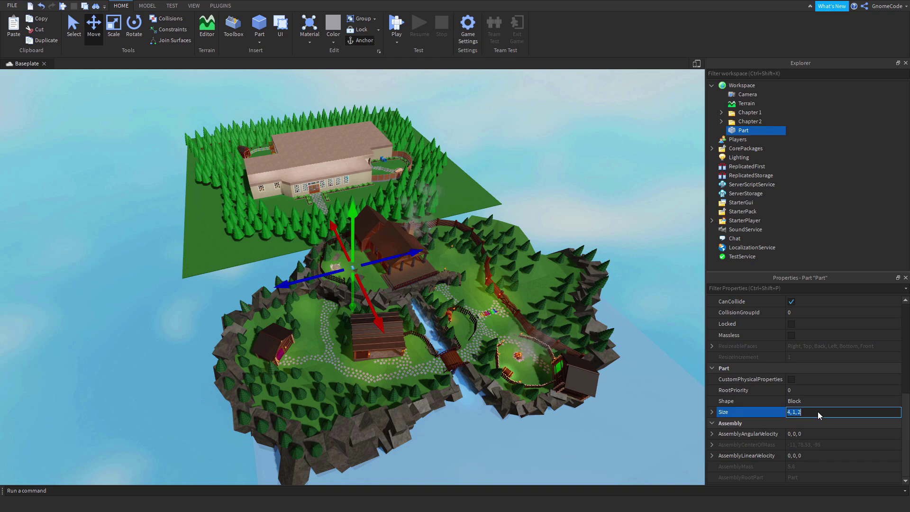
text(300, 1, 300)
key(Return)
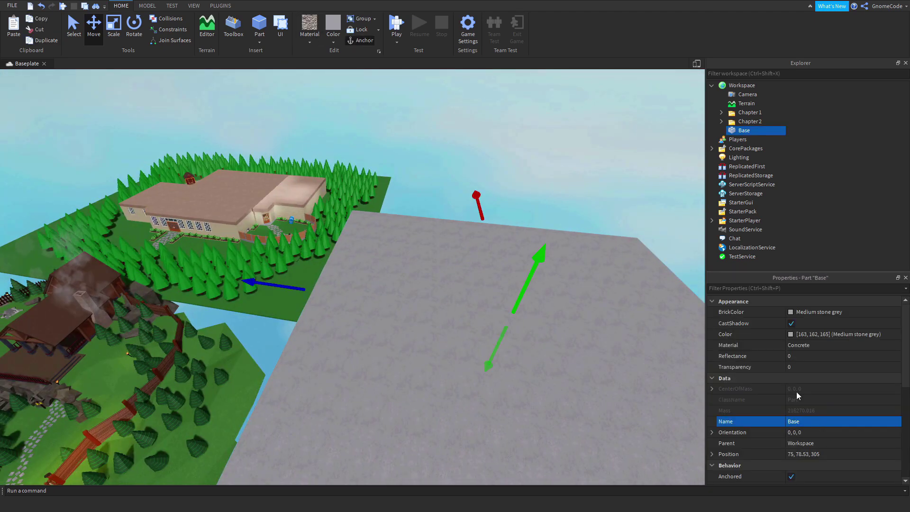
key(Escape)
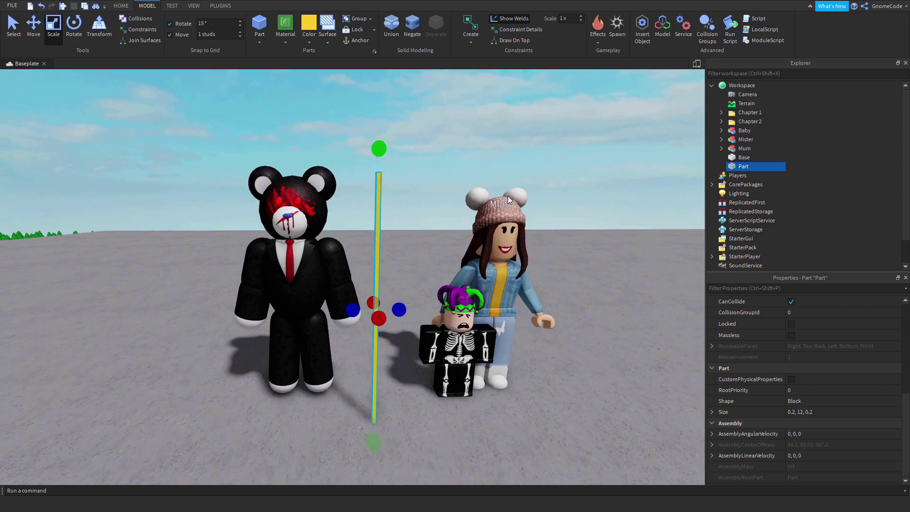
Duplicate the yellow pole, move the copy right, adjust move snapping, then undo the rung placement
scroll(508, 195, down, 3)
key(ctrl+d)
drag(397, 285, 499, 283)
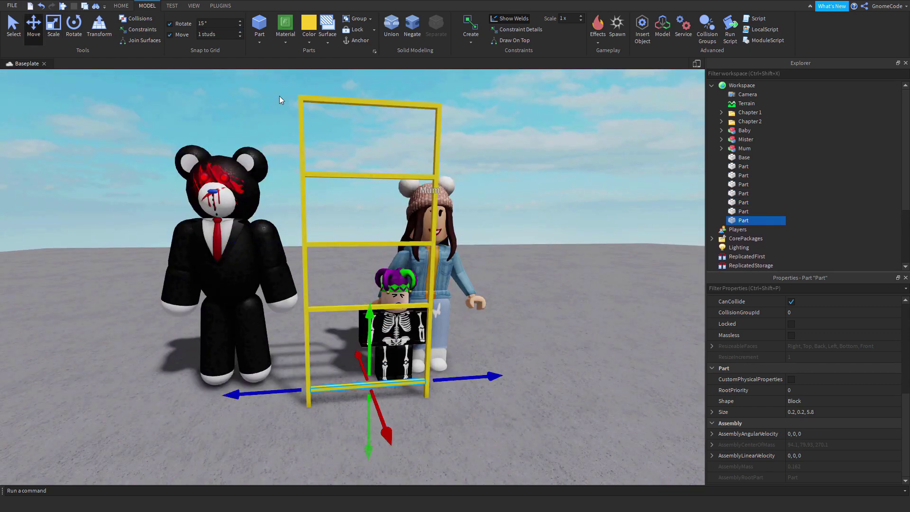
click(207, 33)
key(ctrl+z)
key(ctrl+z)
key(ctrl+z)
key(ctrl+z)
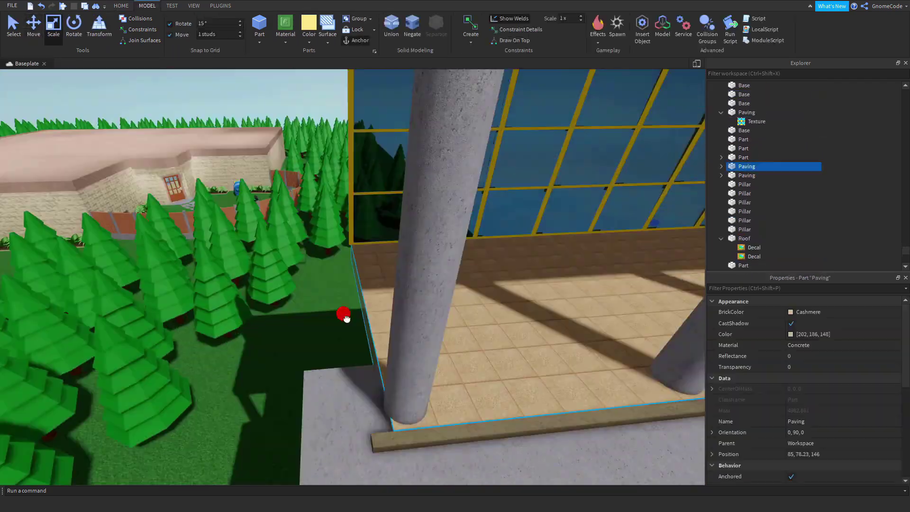
Drag a duplicated truss part across the store roof
right_drag(346, 315, 512, 315)
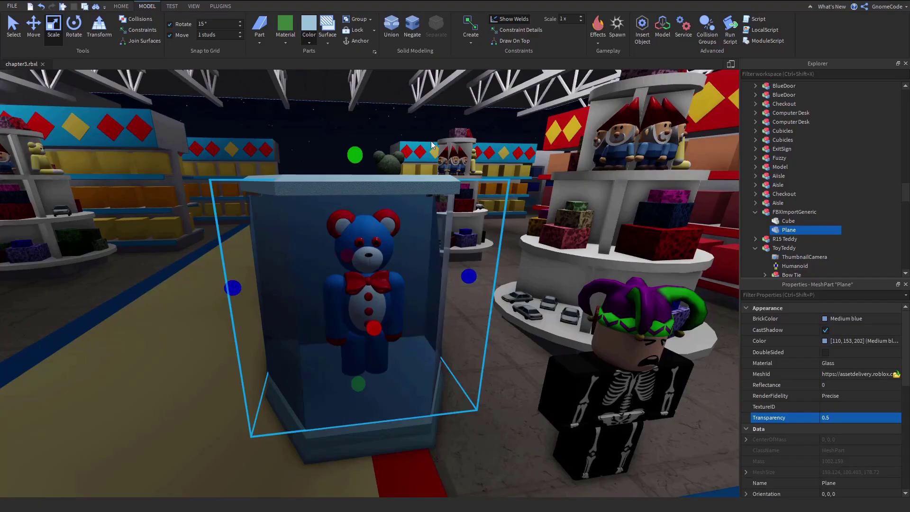
Scroll the view around the teddy's red display stand
scroll(494, 412, down, 10)
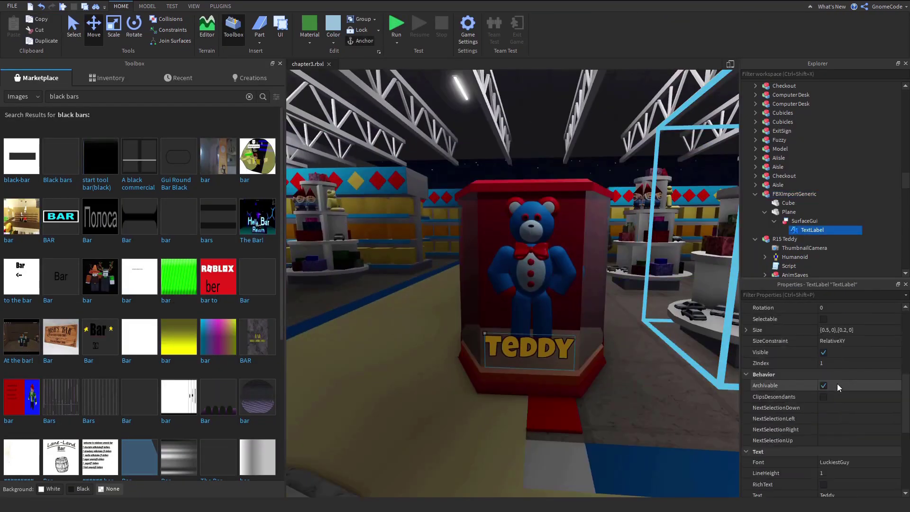
scroll(702, 411, down, 3)
scroll(841, 417, down, 2)
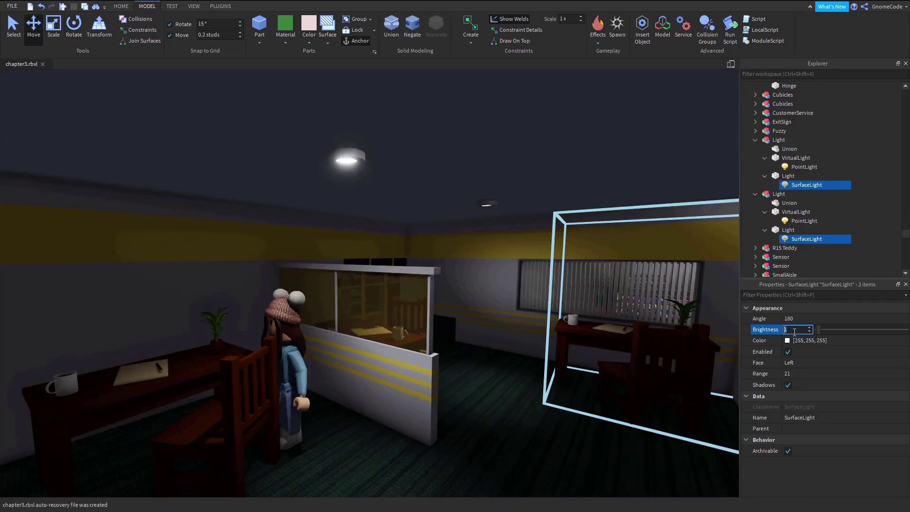
Set both cubicle SurfaceLights' Brightness to 1.66
text(1.66)
key(Return)
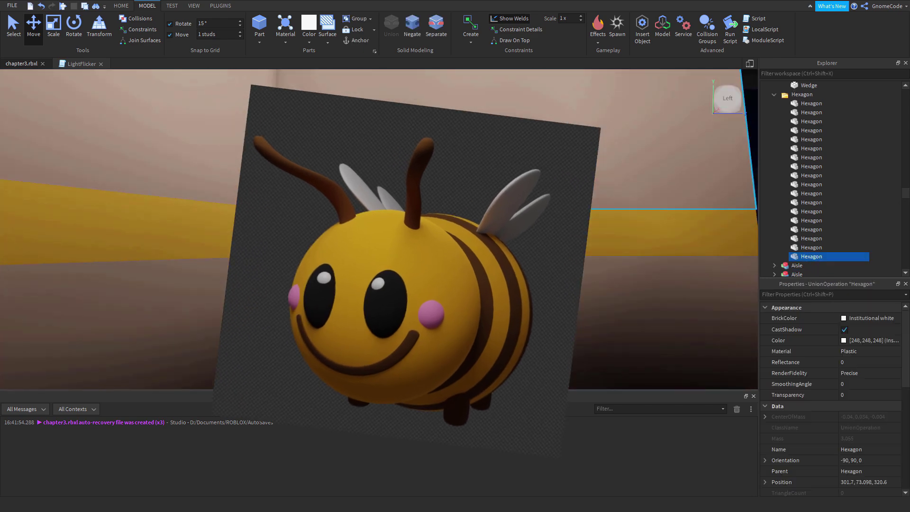
Change the move snapping increment and switch to the Rotate tool for the selected part
click(211, 35)
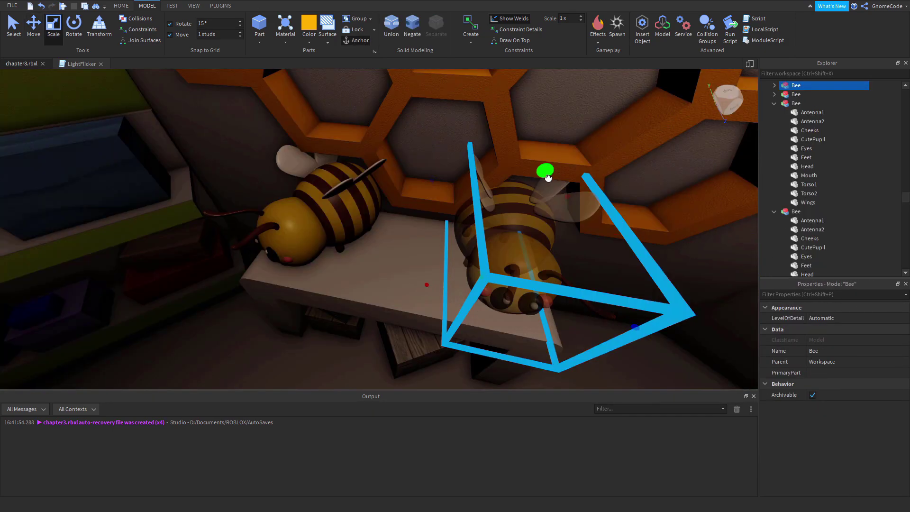
key(ctrl+4)
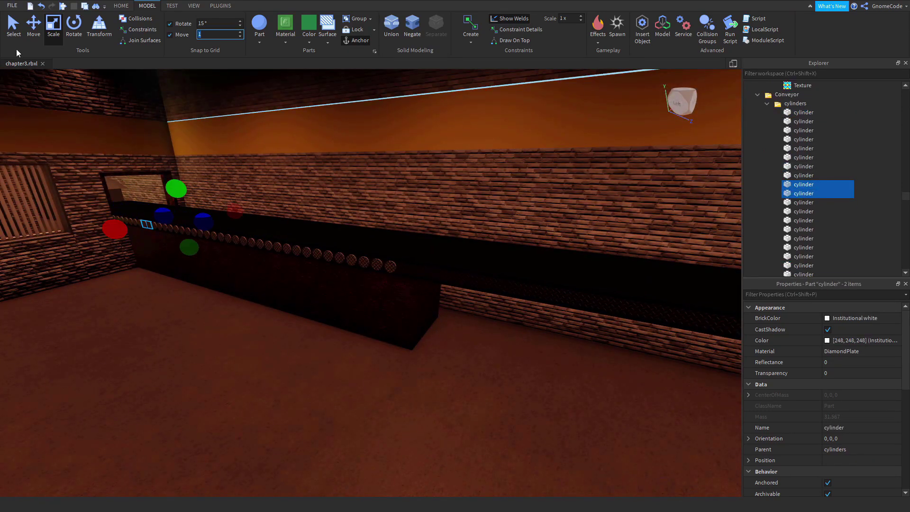
Set move snapping to 1 stud and pan the camera along the conveyor room
click(34, 26)
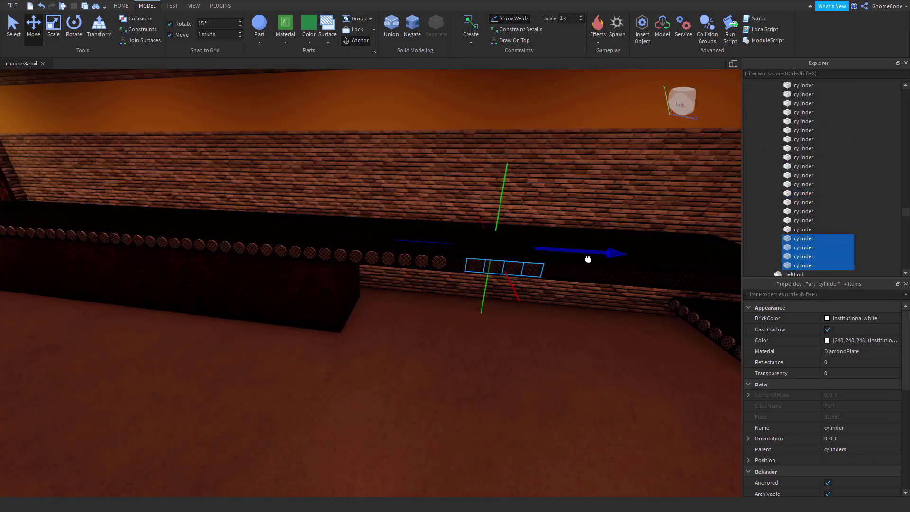
middle_drag(588, 259, 424, 271)
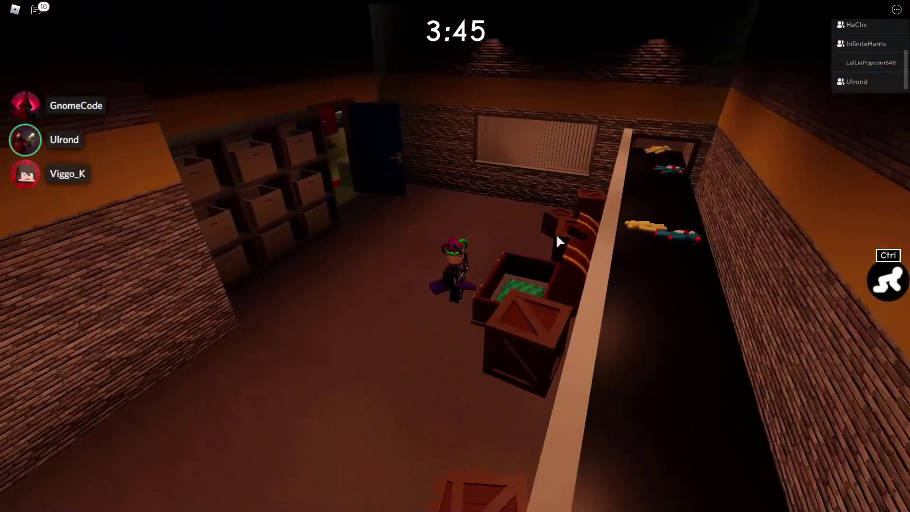
right_drag(556, 234, 548, 211)
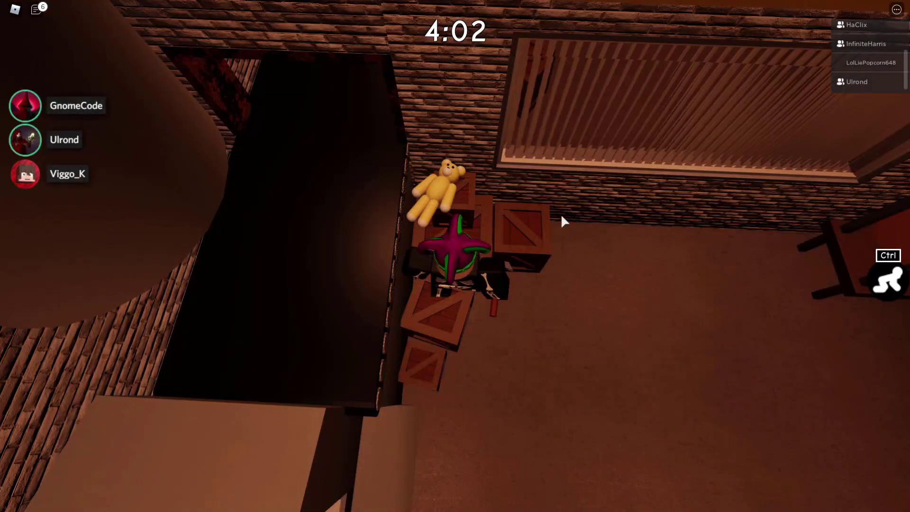
Orbit the camera around the character by the crates and walk into the corridor
right_drag(561, 215, 579, 251)
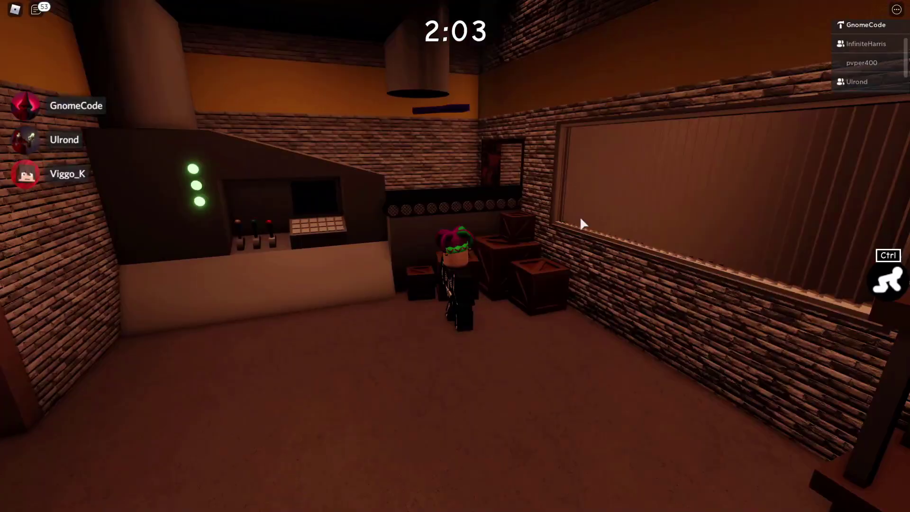
right_drag(581, 220, 563, 209)
scroll(555, 221, up, 2)
scroll(592, 232, down, 2)
scroll(592, 233, up, 3)
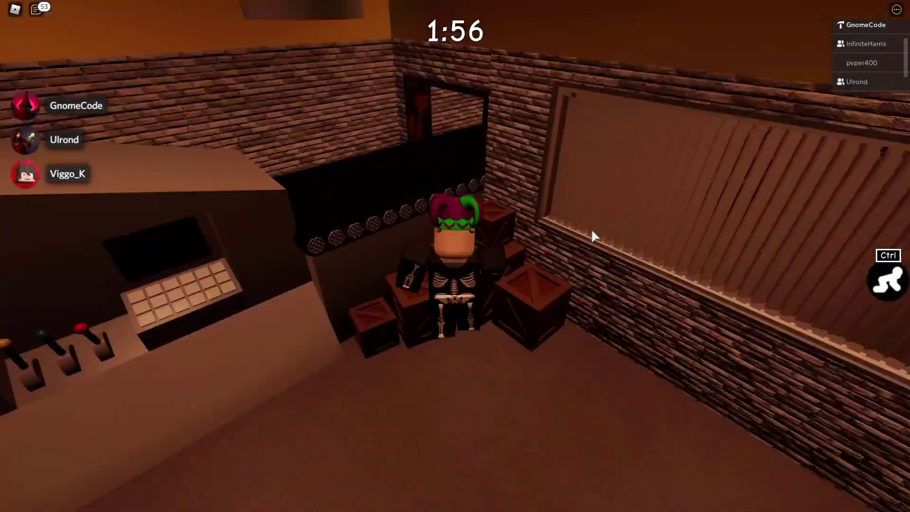
key(w)
Back out of the restricted area and walk down the aisle toward the bear animatronic
scroll(590, 228, down, 3)
scroll(569, 230, up, 1)
key(s)
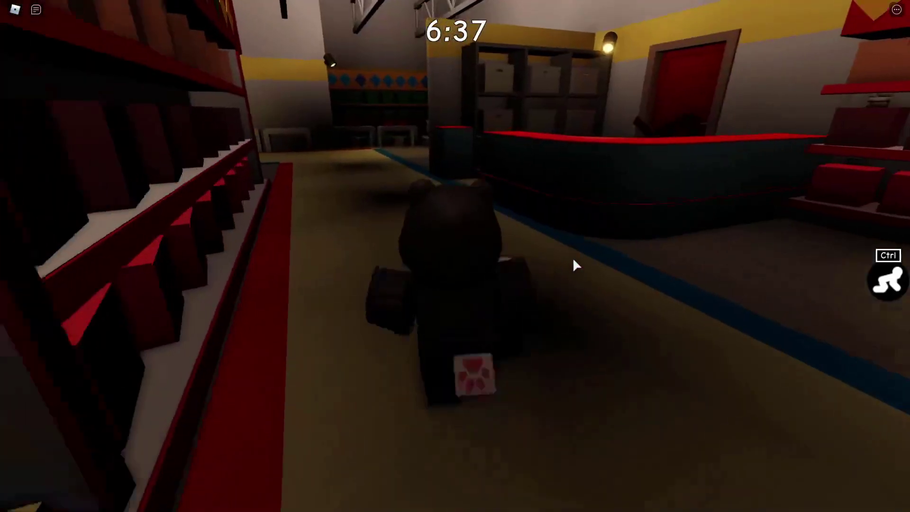
right_drag(572, 257, 602, 295)
key(w)
key(w)
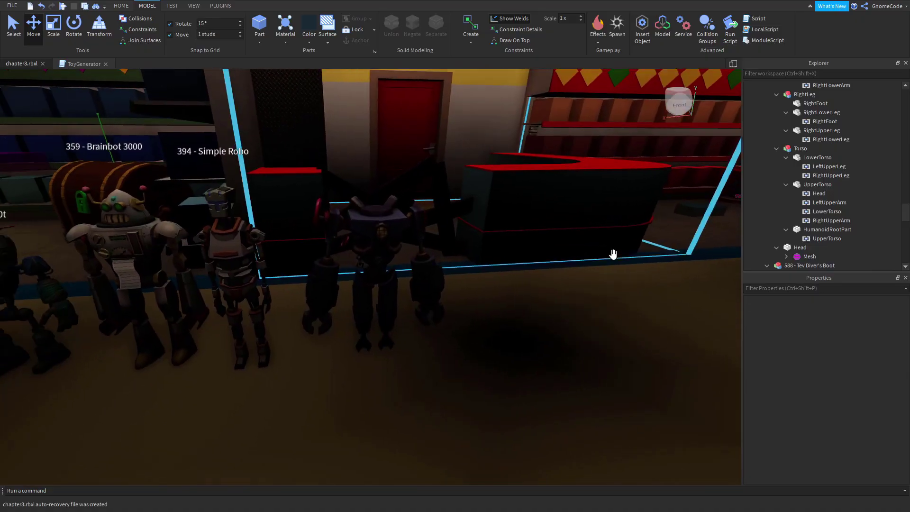
Survey the lined-up robot models, then walk up the aisle with the robot ally following
middle_drag(613, 254, 587, 380)
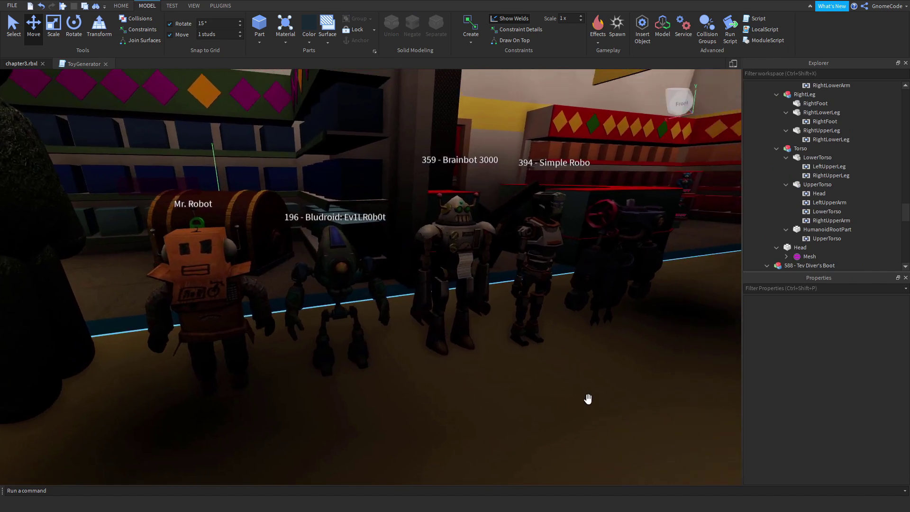
right_drag(588, 399, 562, 393)
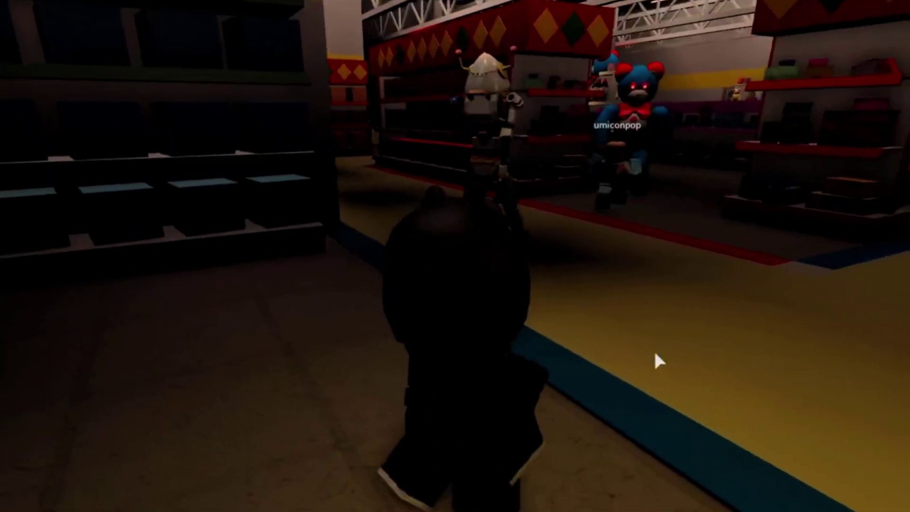
key(w)
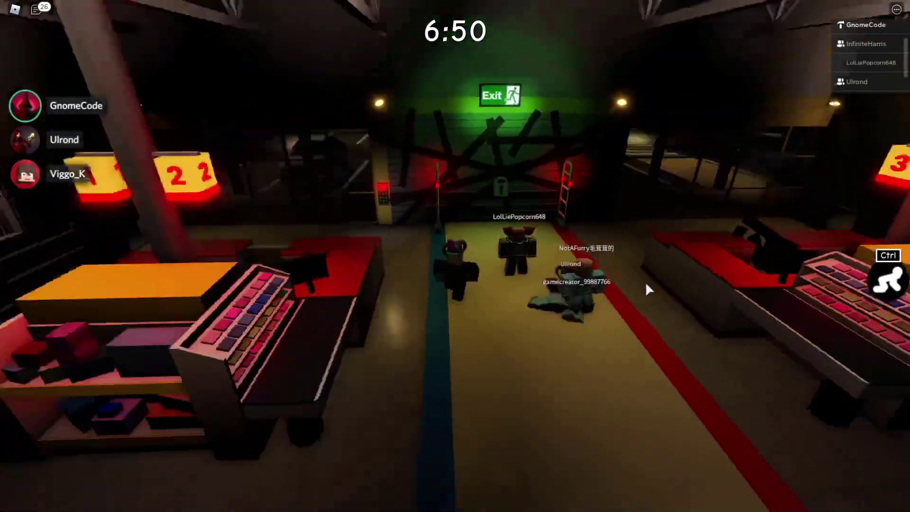
Circle the camera around the teddy-bear display and aisles, then walk out of the purple room
right_drag(647, 288, 647, 288)
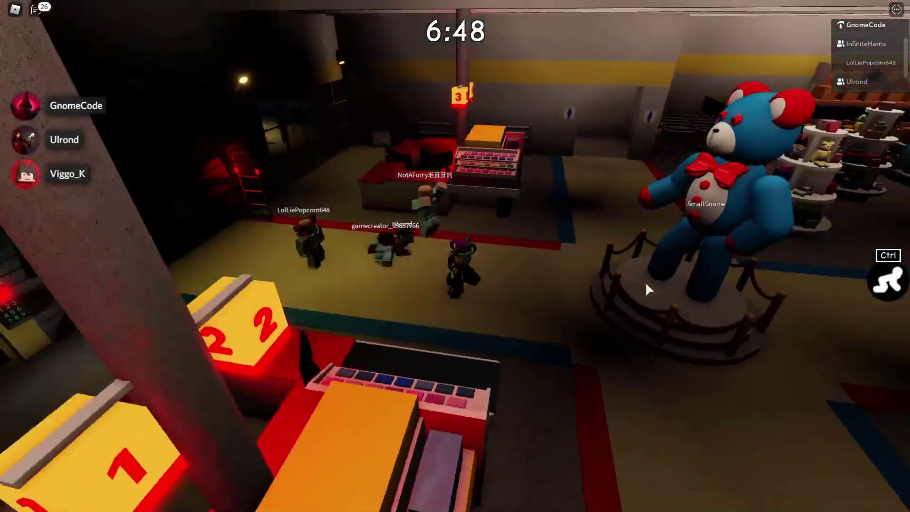
right_drag(645, 282, 642, 285)
right_drag(595, 209, 595, 208)
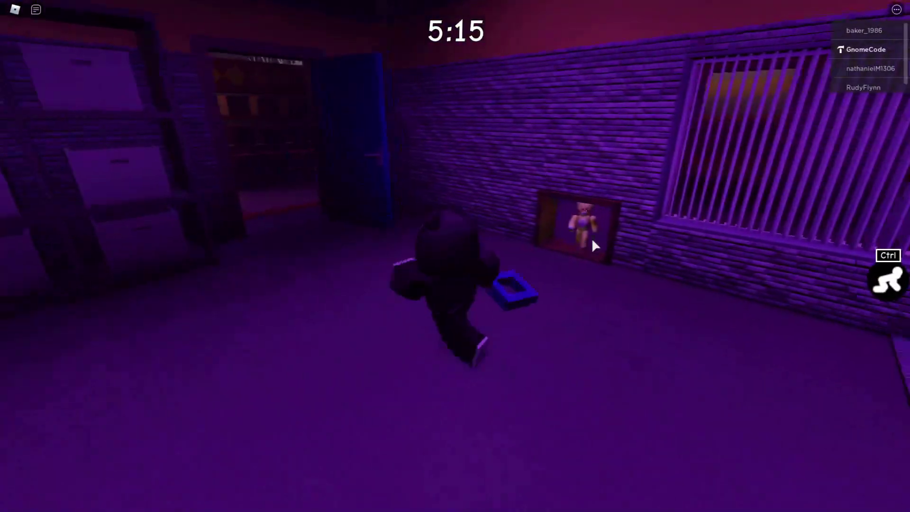
right_drag(592, 244, 593, 241)
key(w)
key(w)
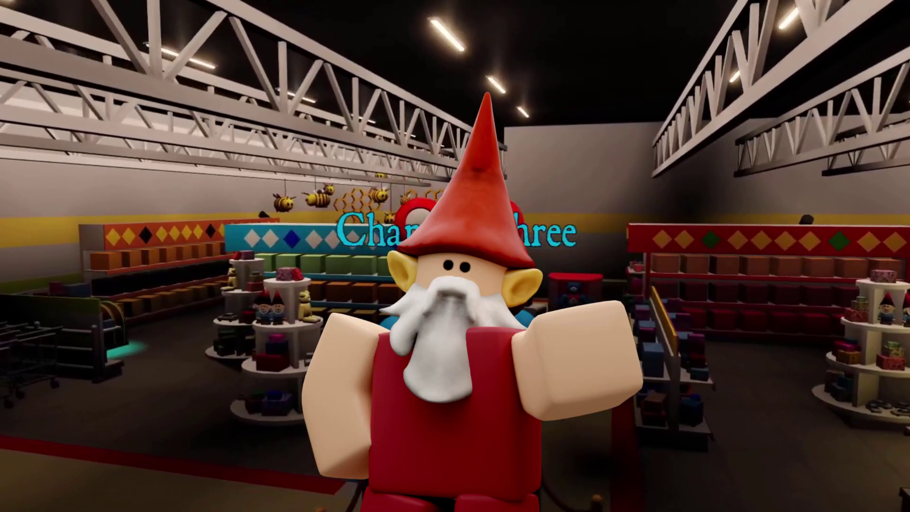